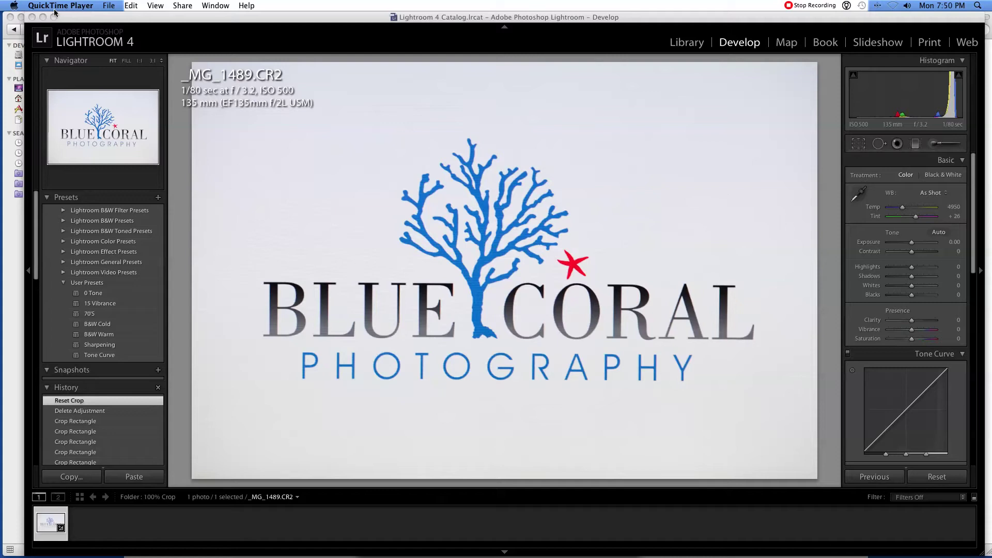
Look at the _MG_1489.CR2 file in the 100% Crop folder in Finder and switch back to Lightroom
click(21, 17)
click(343, 122)
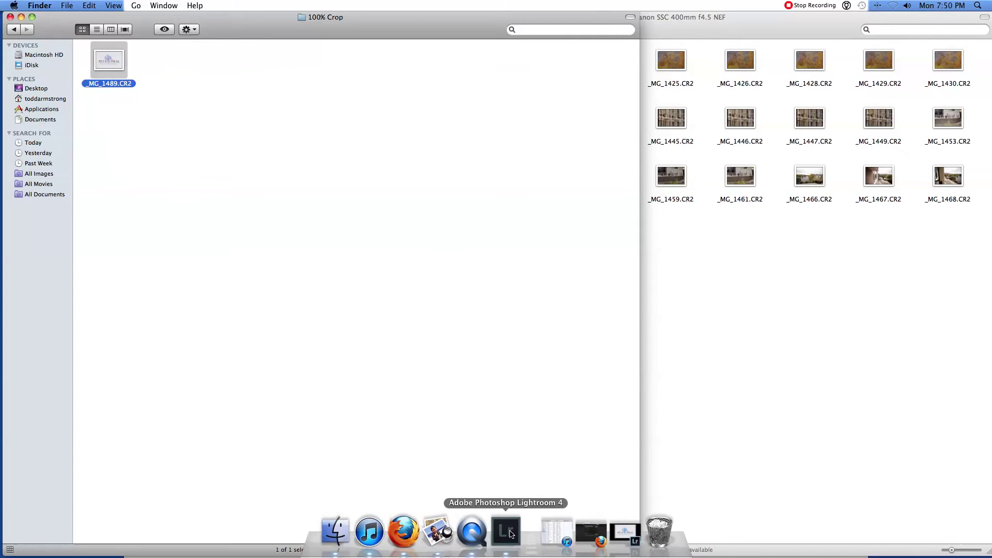
click(508, 532)
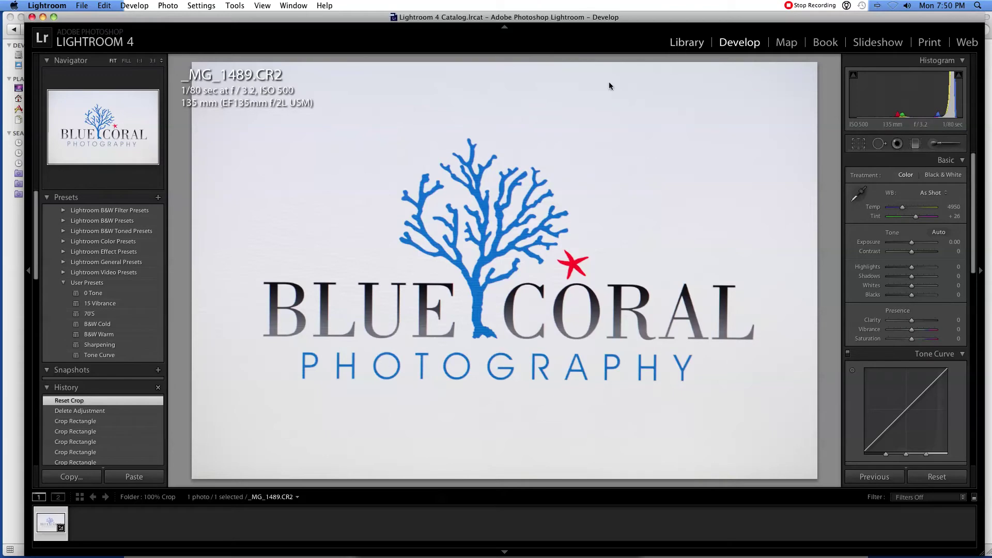
Display the _MG_1489.CR2 photo in the Develop module at 1:1 magnification
key(e)
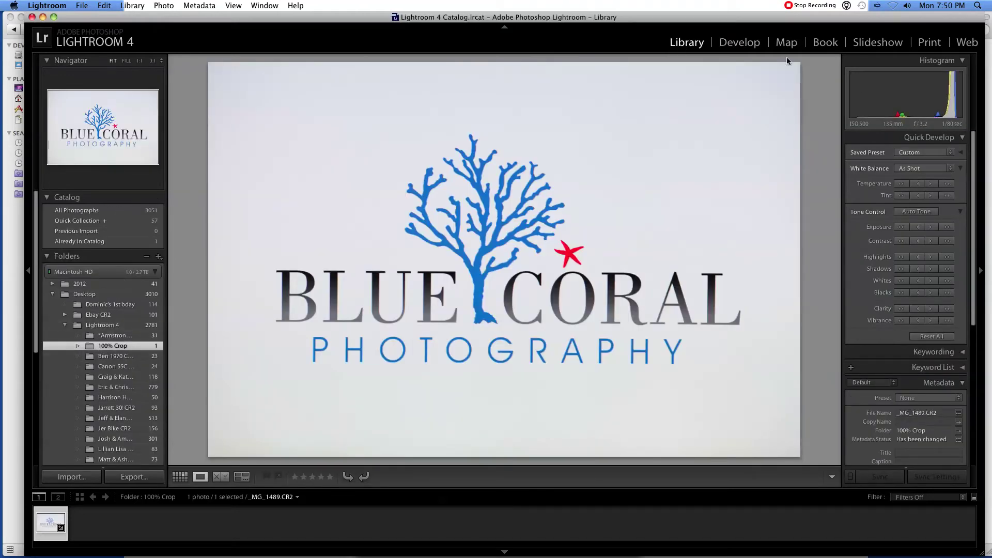
click(742, 45)
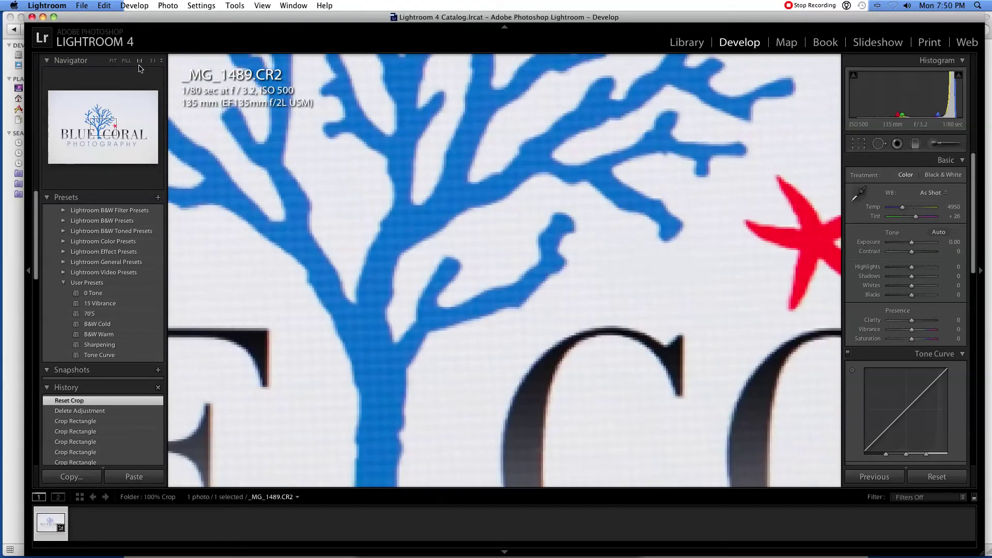
click(139, 61)
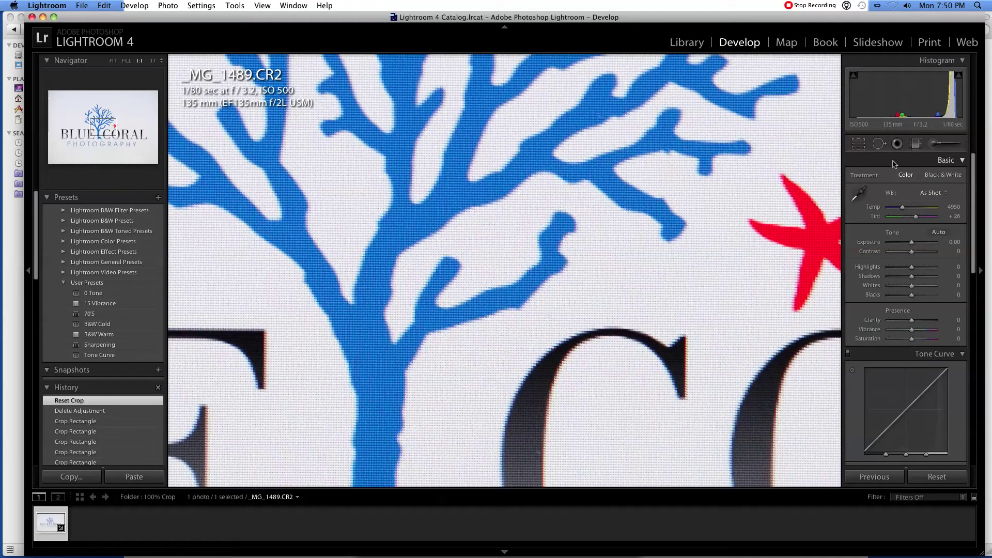
click(860, 145)
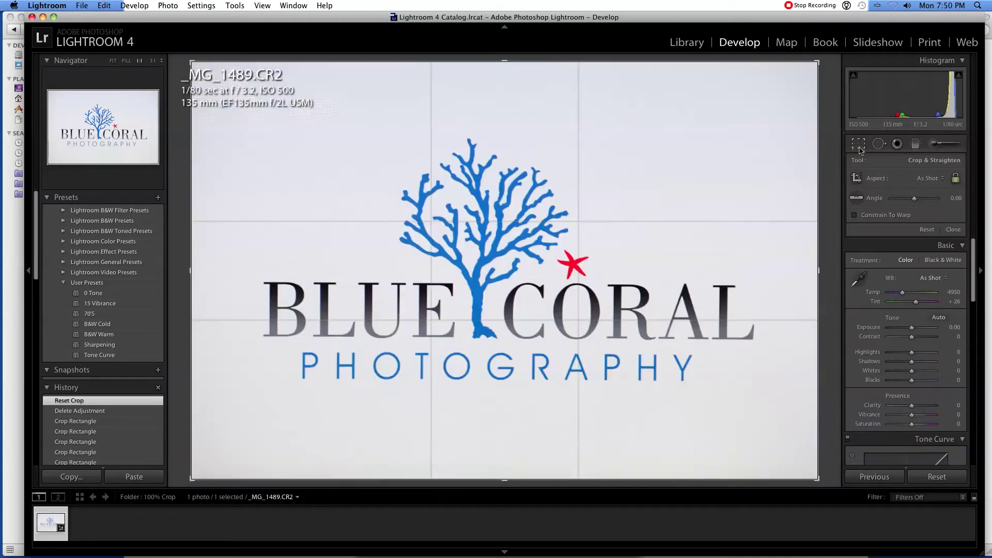
click(941, 178)
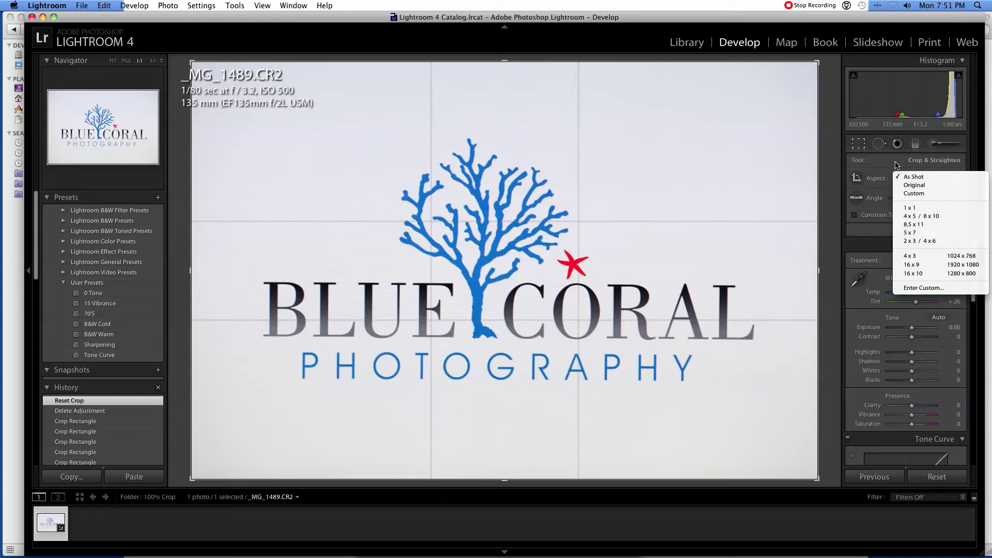
click(891, 182)
key(z)
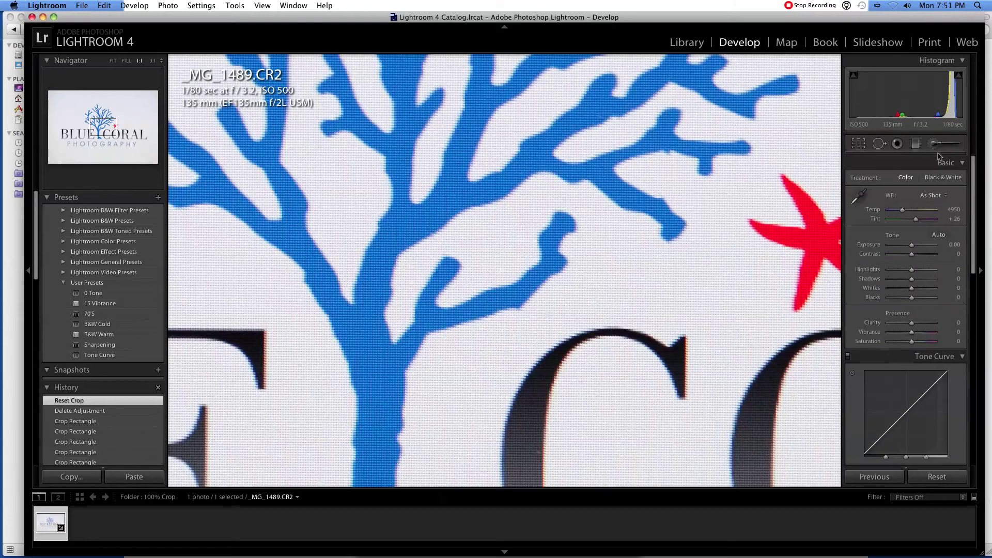
Paint a red Adjustment Brush outline along all four edges of the area visible at 1:1
click(933, 145)
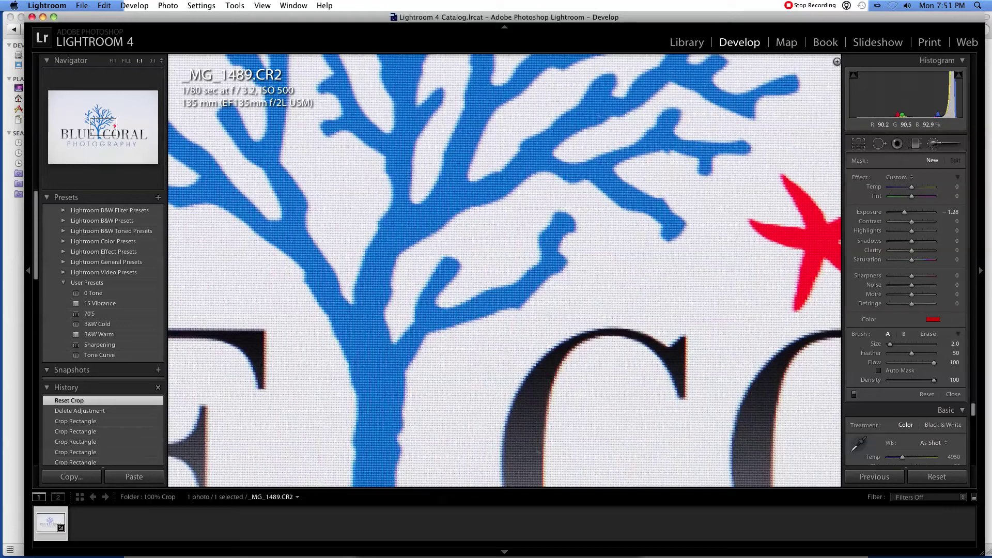
mouse_move(838, 59)
mouse_down()
mouse_move(836, 485)
mouse_move(186, 481)
mouse_move(174, 465)
mouse_move(165, 282)
mouse_move(174, 158)
mouse_move(834, 57)
mouse_up()
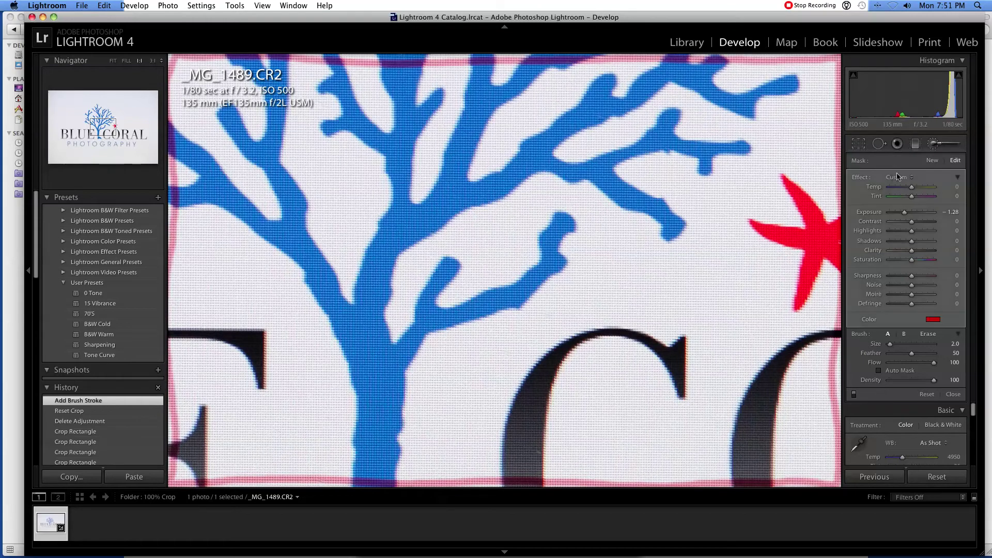
click(934, 144)
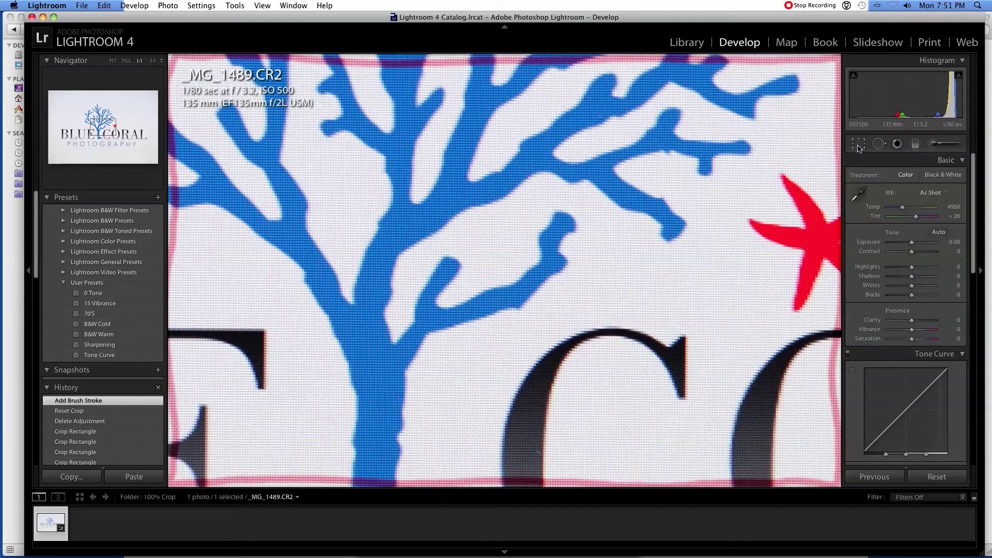
Crop the photo to the red brushed outline around the tree trunk and starfish, keeping the As Shot aspect ratio
click(859, 144)
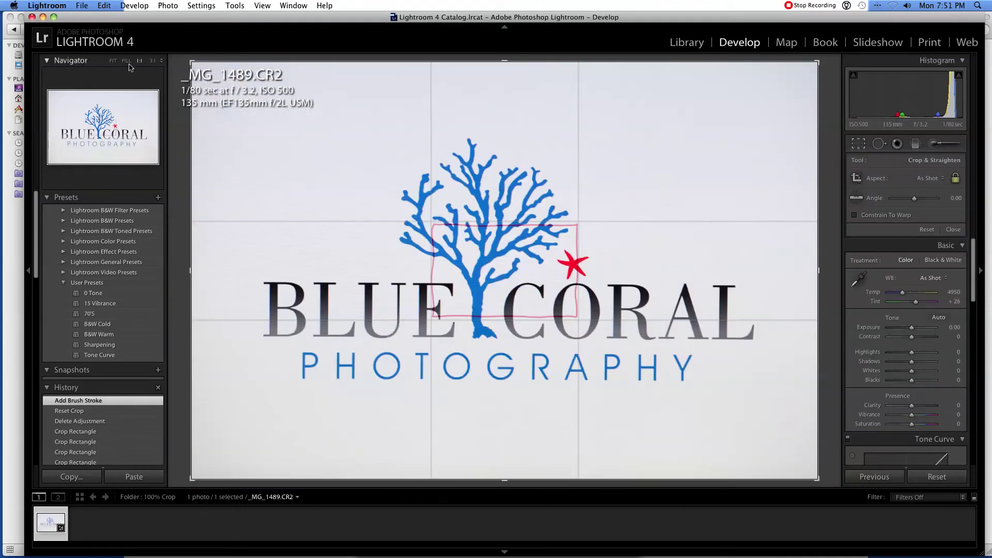
click(113, 60)
click(936, 181)
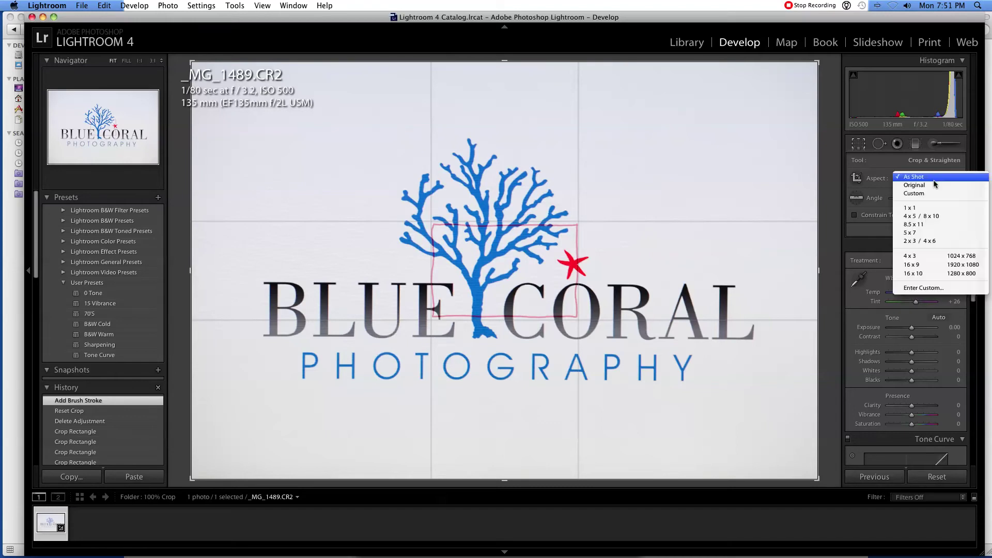
click(928, 177)
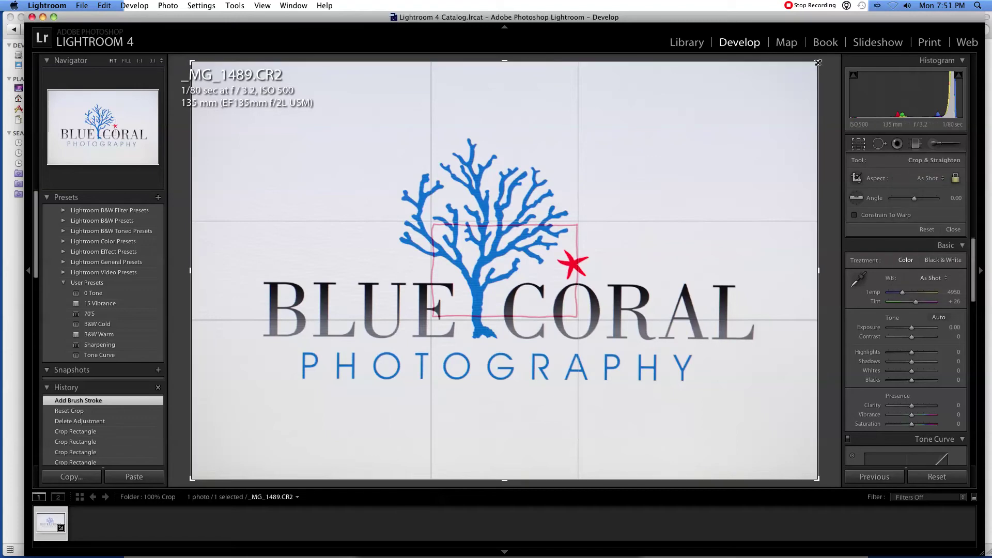
drag(817, 62, 608, 202)
drag(509, 276, 272, 391)
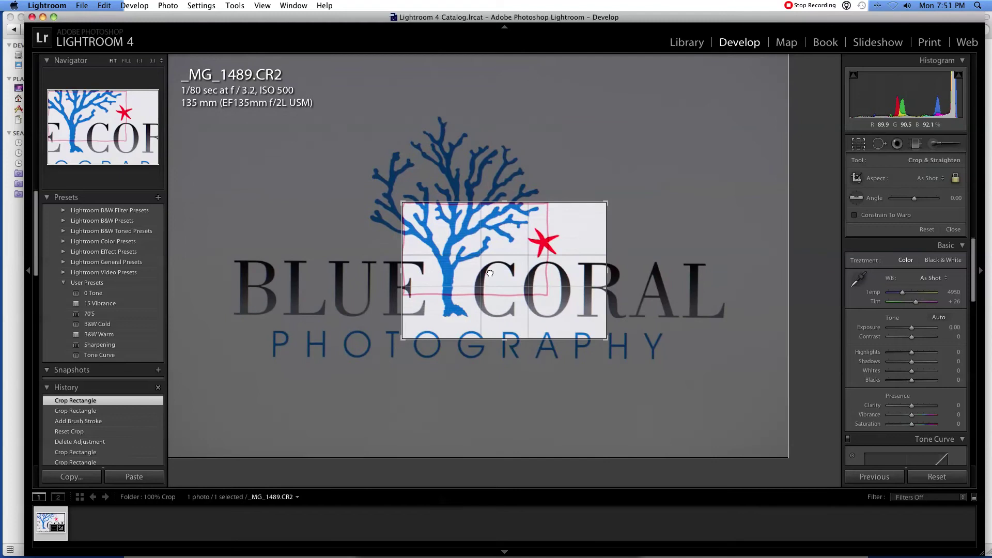
drag(606, 338, 576, 319)
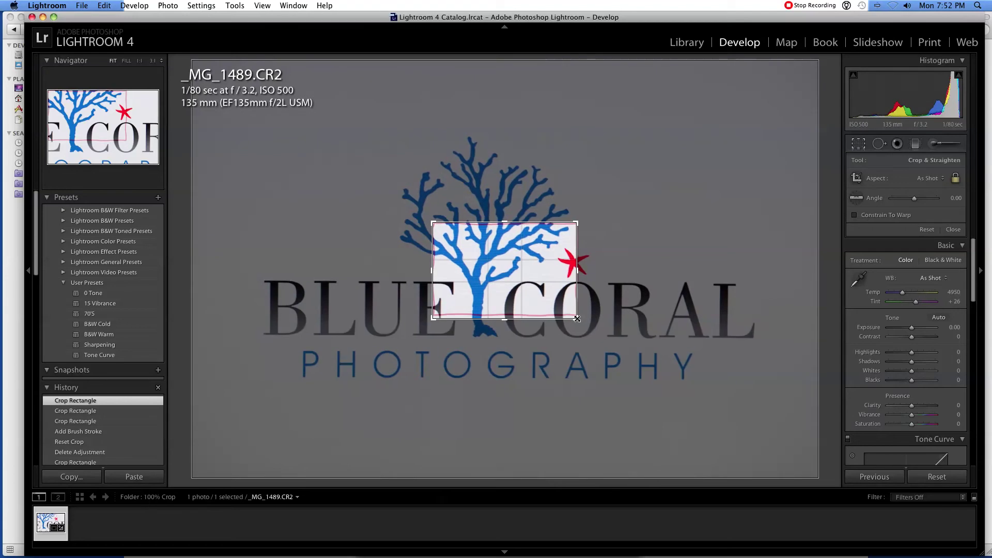
click(505, 280)
drag(505, 279, 501, 277)
key(Return)
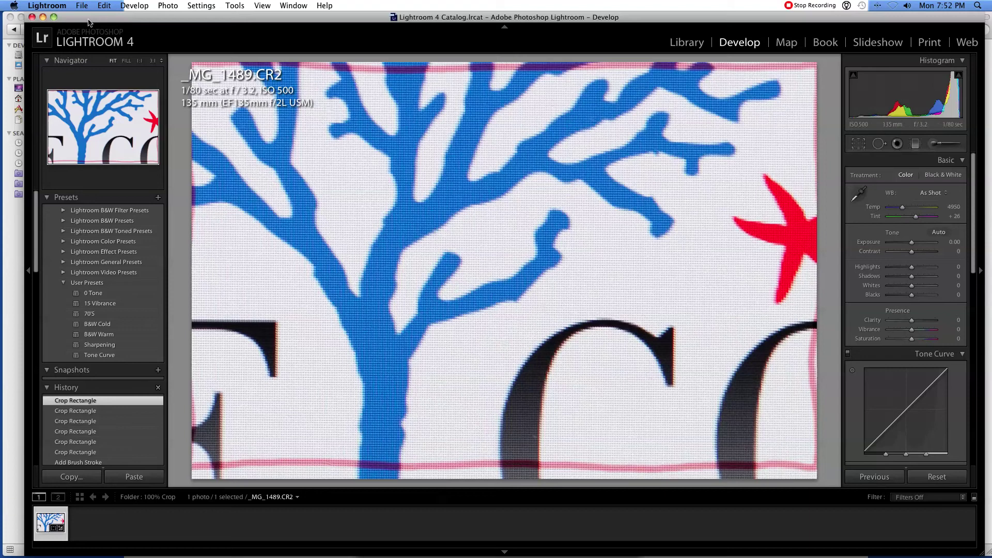
In Finder, move all photos from the Canon SSC 400mm f4.5 NEF folder into the 100% Crop folder
click(43, 18)
click(752, 250)
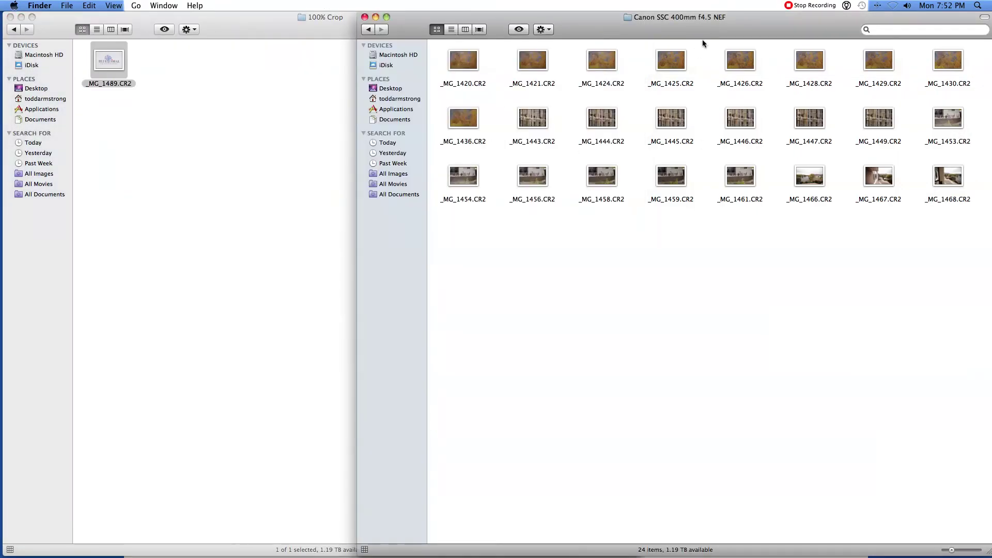
drag(715, 24, 722, 26)
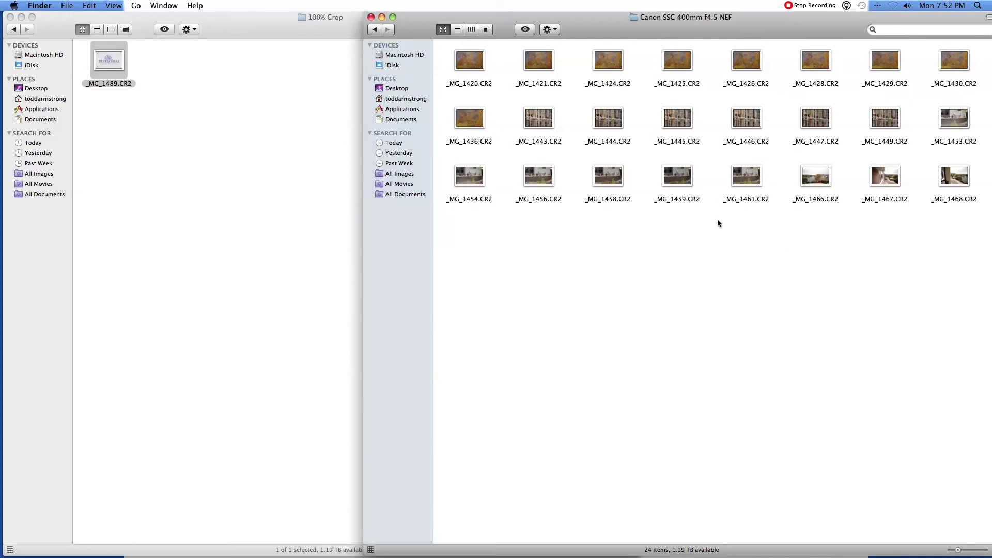
key(super+a)
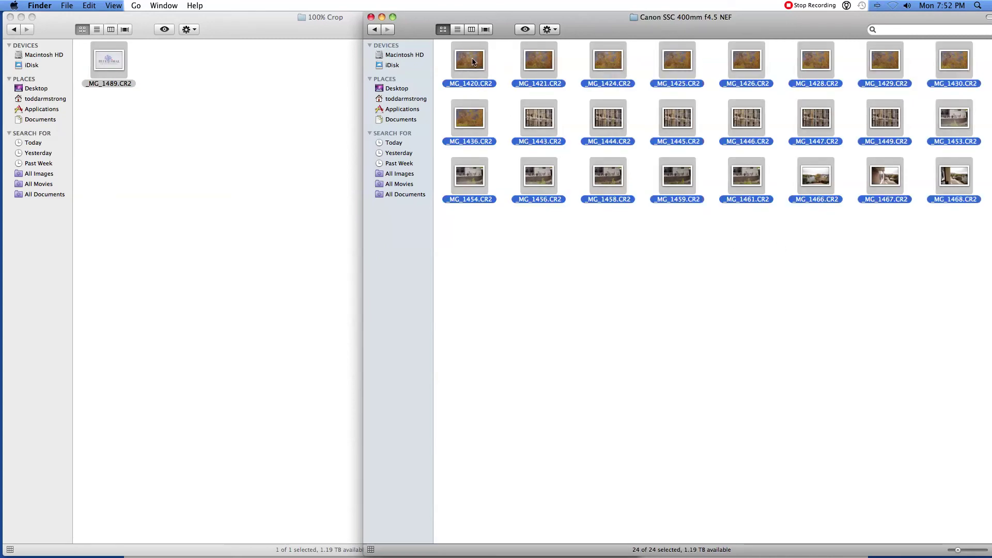
drag(472, 61, 130, 128)
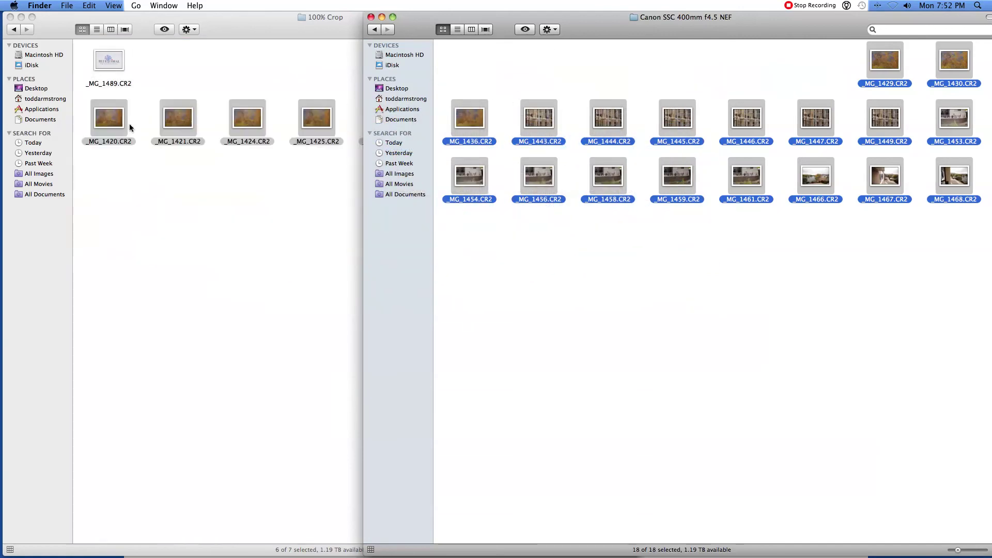
click(32, 17)
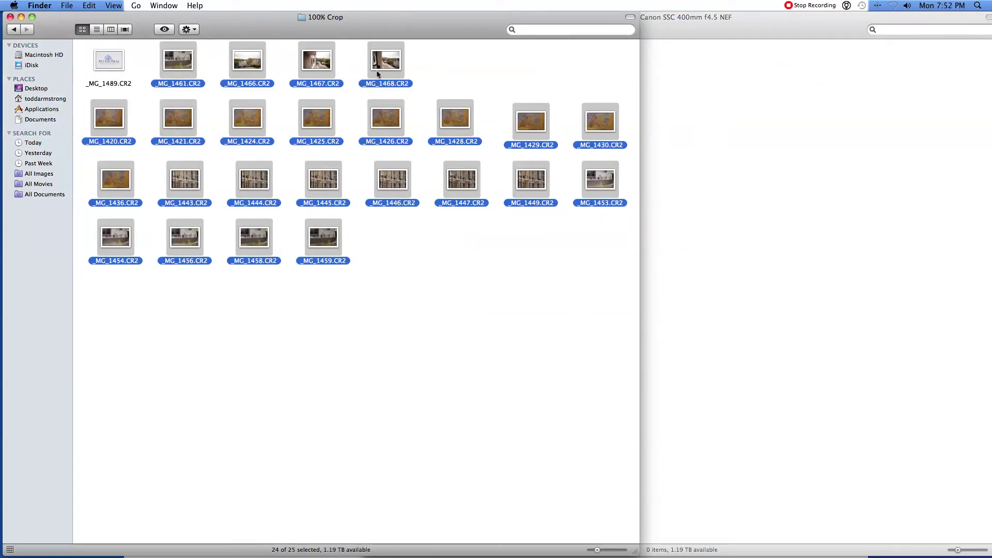
mouse_move(384, 60)
mouse_down()
mouse_move(701, 115)
mouse_move(542, 98)
mouse_move(384, 63)
mouse_up()
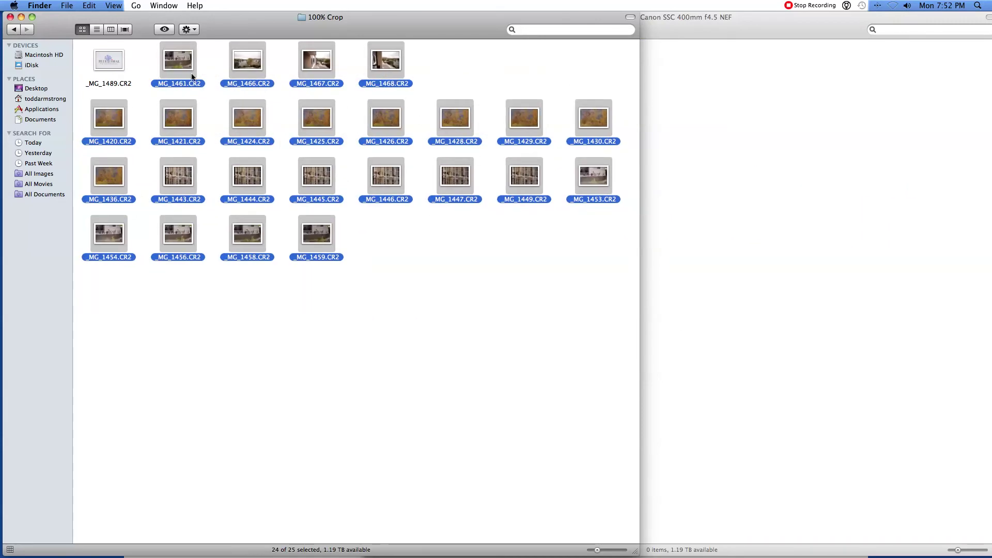
click(111, 62)
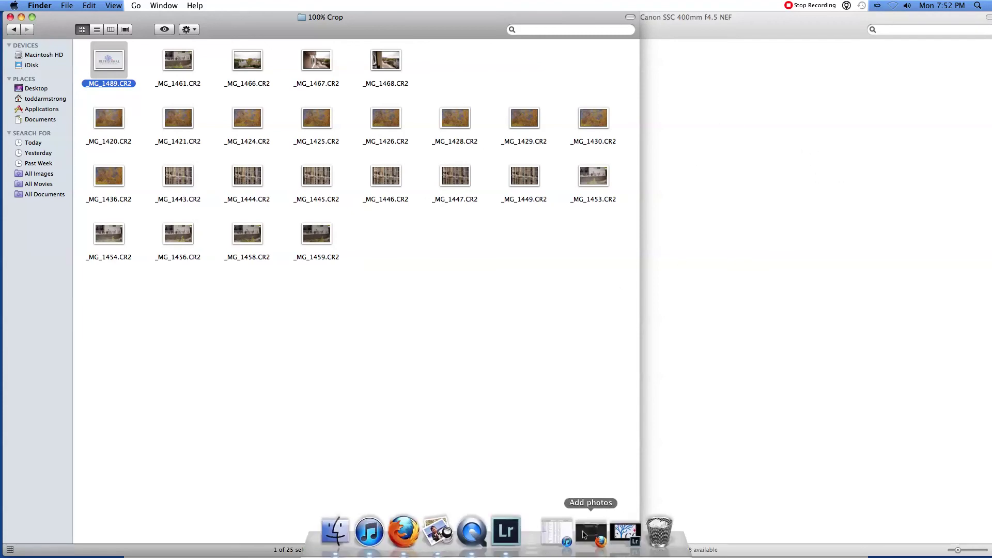
Switch to Lightroom and import the new photos from the 100% Crop folder using Add
click(622, 540)
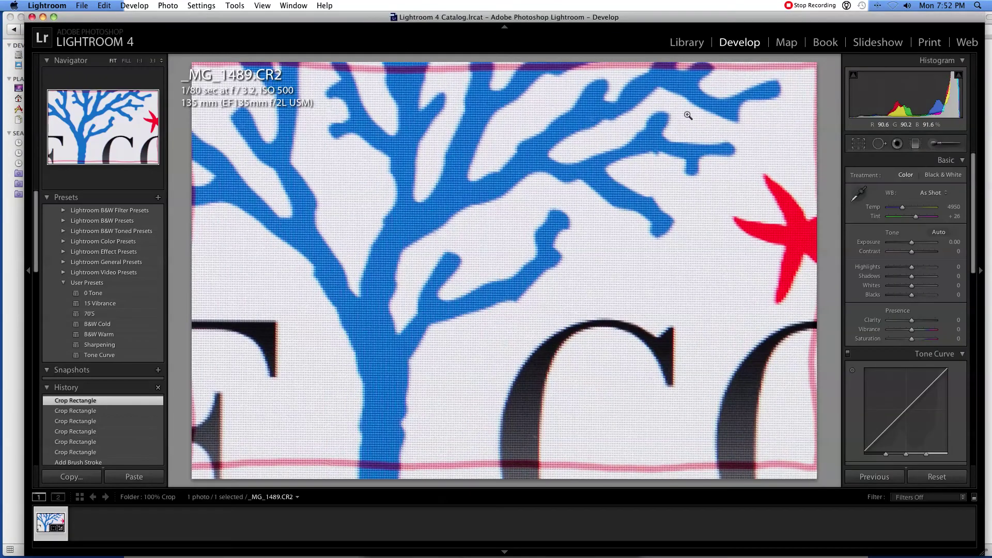
key(super+shift+i)
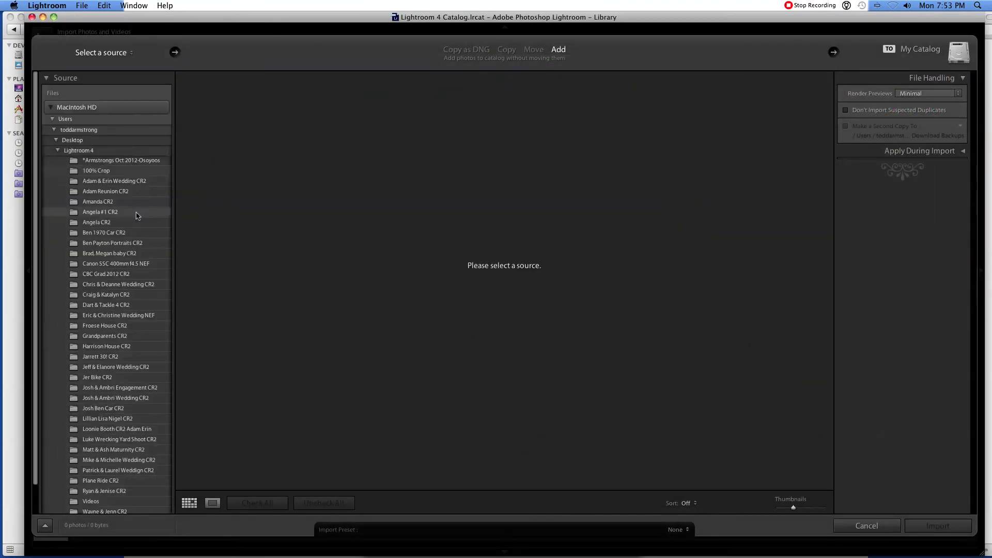
click(111, 172)
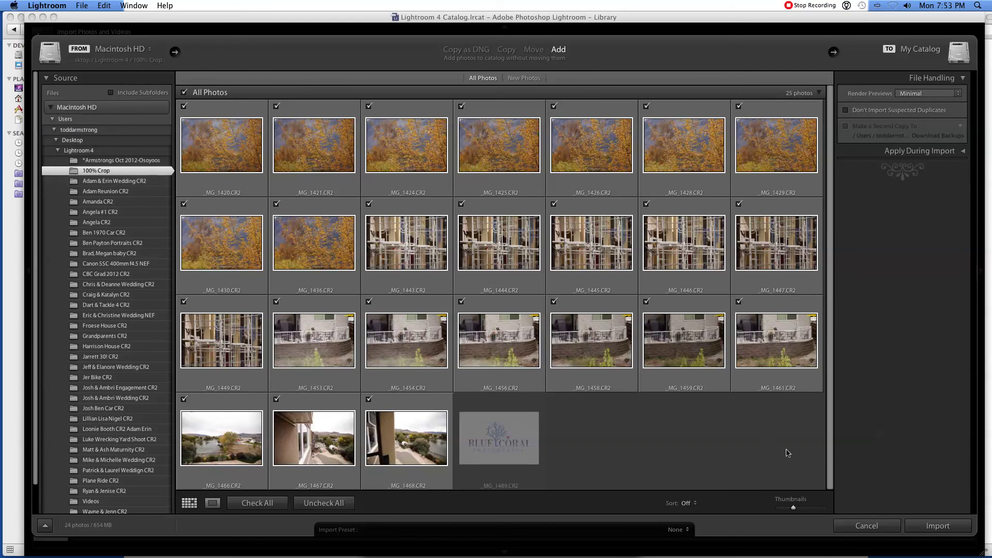
click(915, 525)
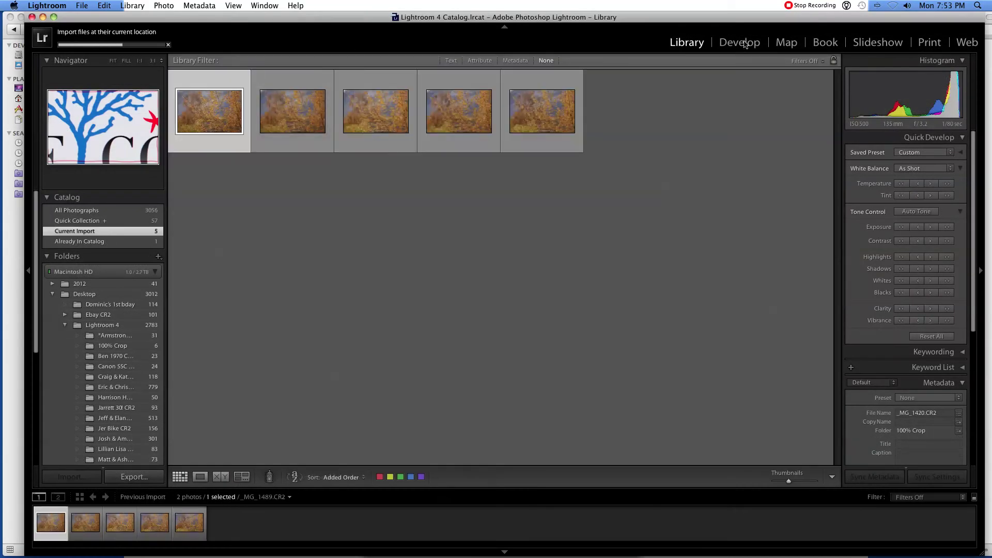
Show the whole 100% Crop folder and open the cropped _MG_1489.CR2 photo in the Develop module
click(739, 42)
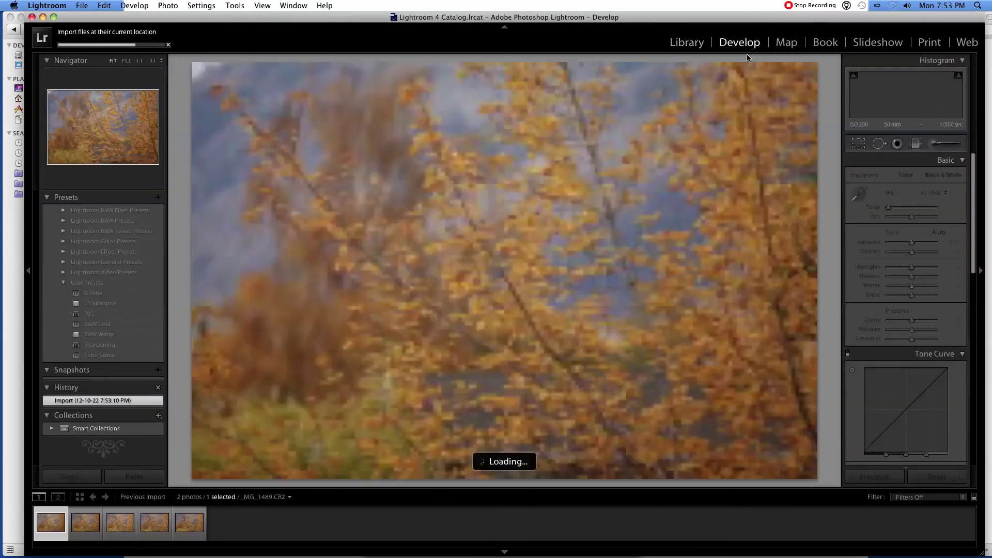
click(681, 45)
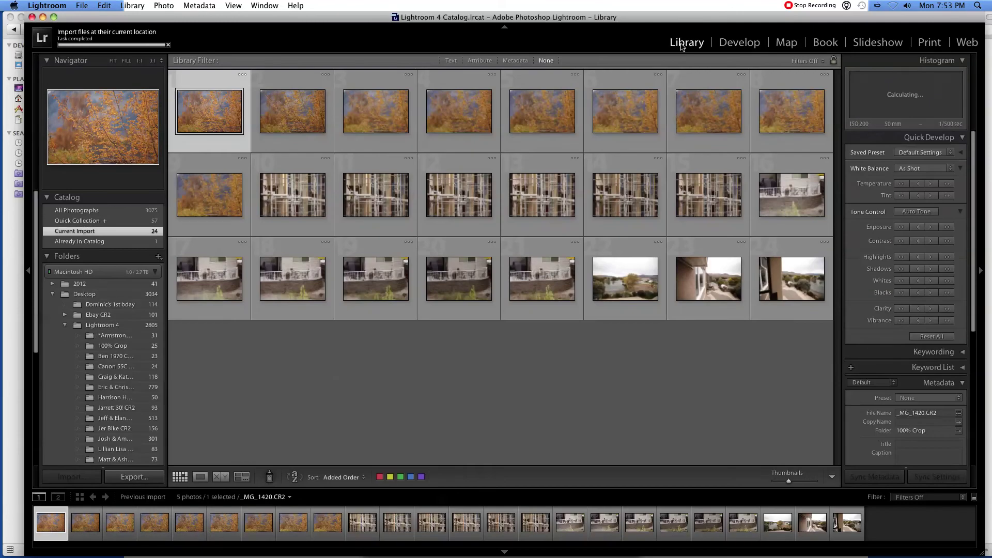
click(111, 351)
key(d)
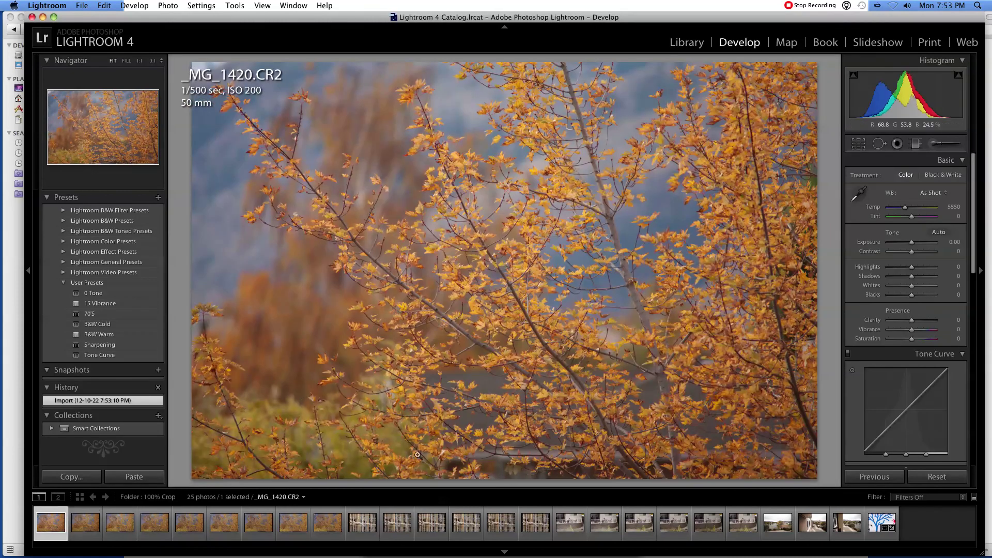
click(890, 526)
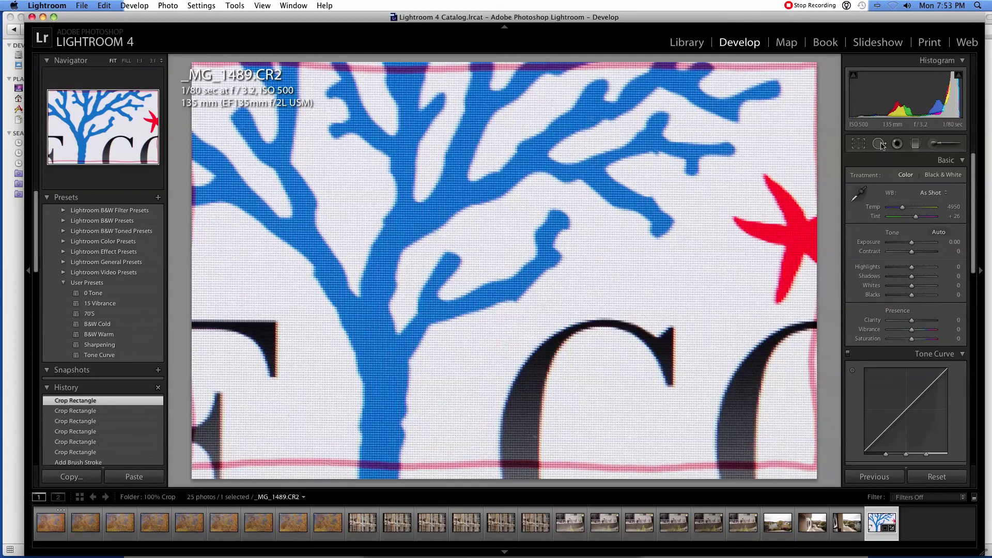
click(935, 145)
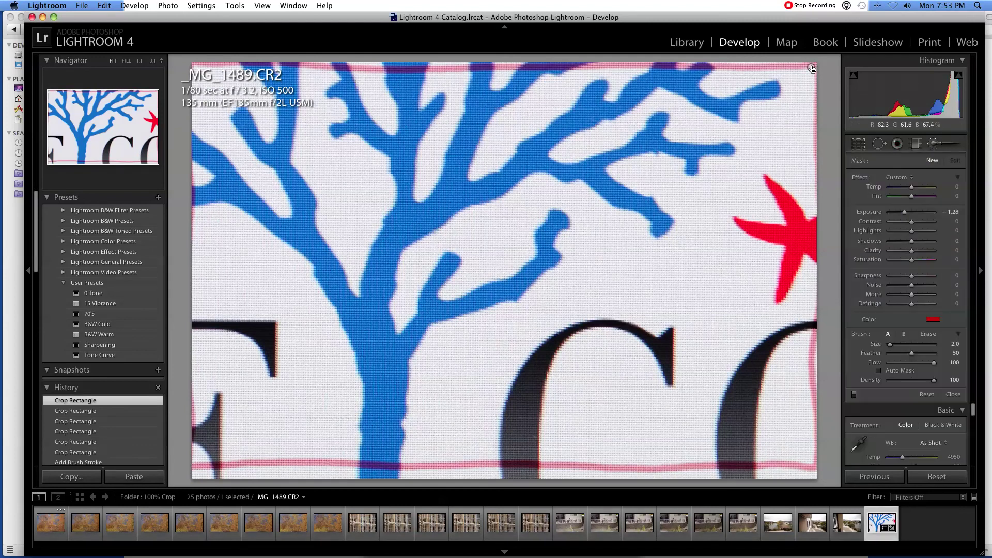
click(935, 146)
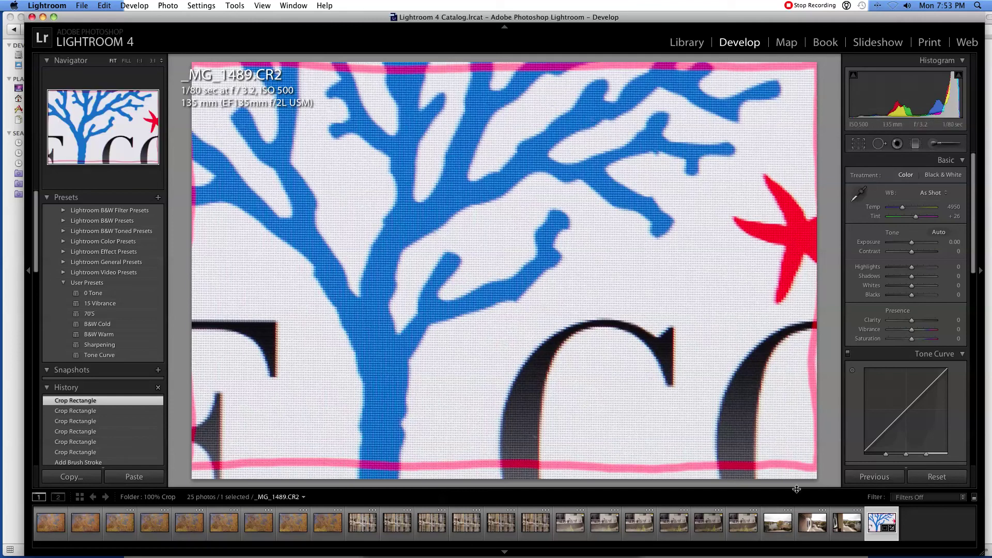
Select all photos in the folder and synchronize only the Crop settings, including Straighten Angle and Aspect Ratio, from _MG_1489.CR2
key(super+a)
click(879, 476)
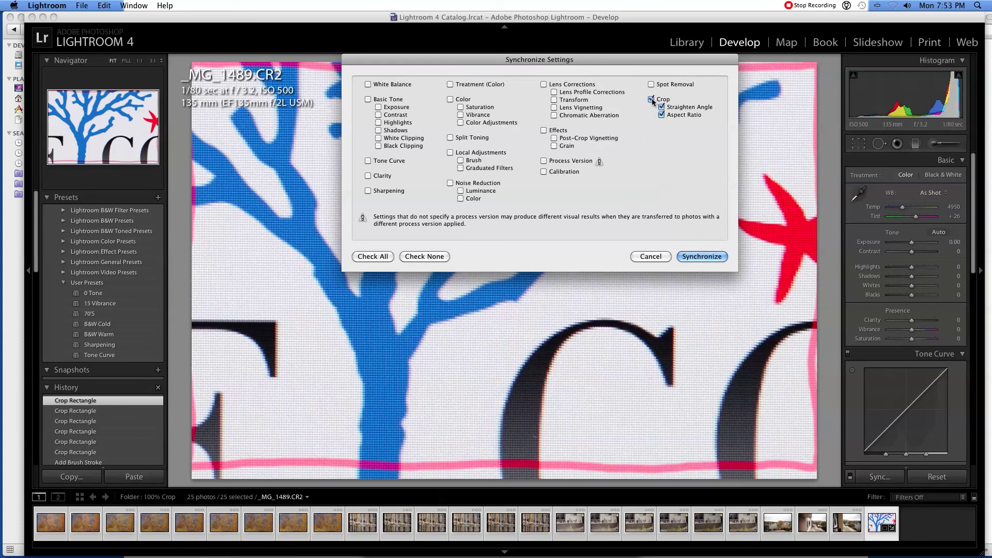
click(701, 257)
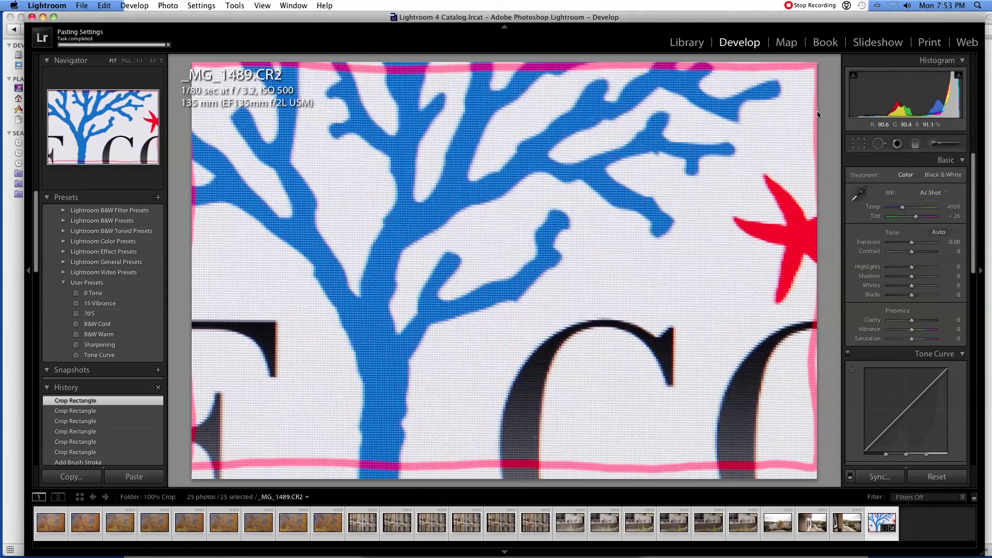
Check the synchronized photos in the Library grid, and view the first photo, _MG_1420.CR2, in Loupe view
click(678, 49)
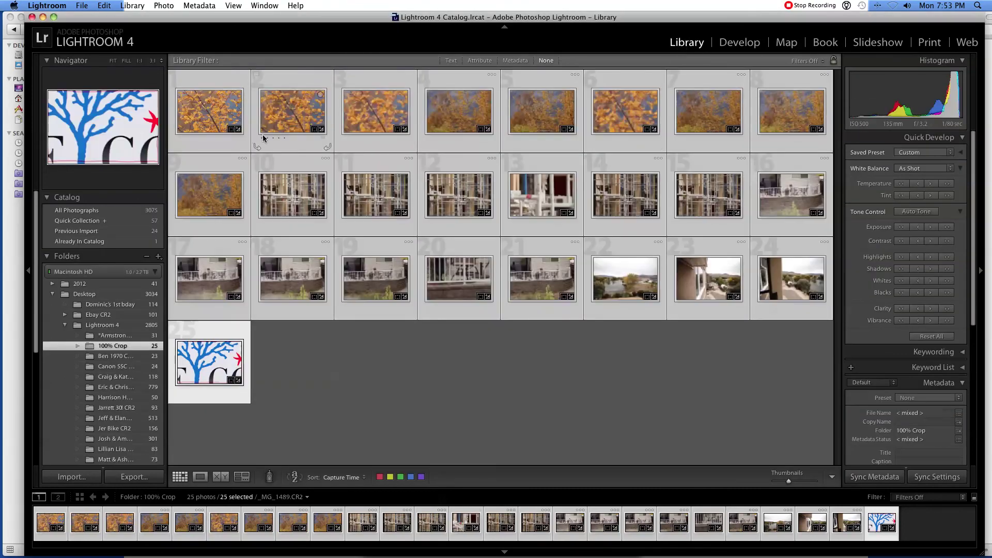
click(201, 476)
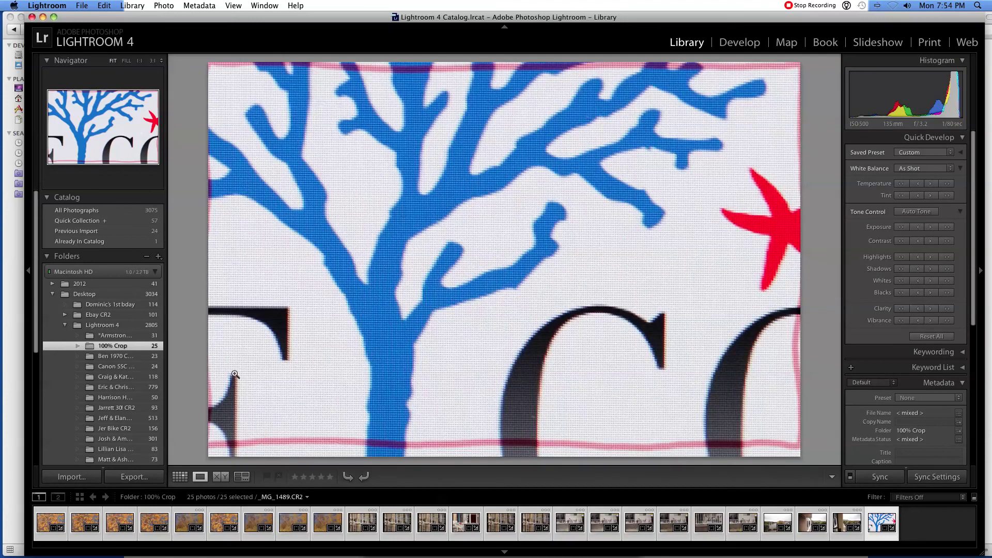
click(50, 518)
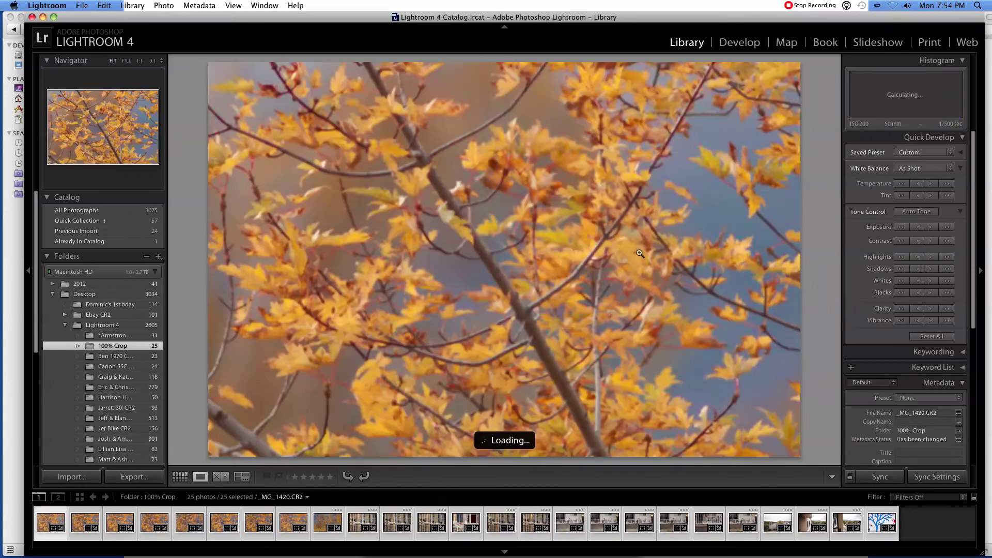
Examine _MG_1420.CR2 on its own in the Develop module and in Library, and compare it with the reference photo _MG_1489.CR2
click(736, 43)
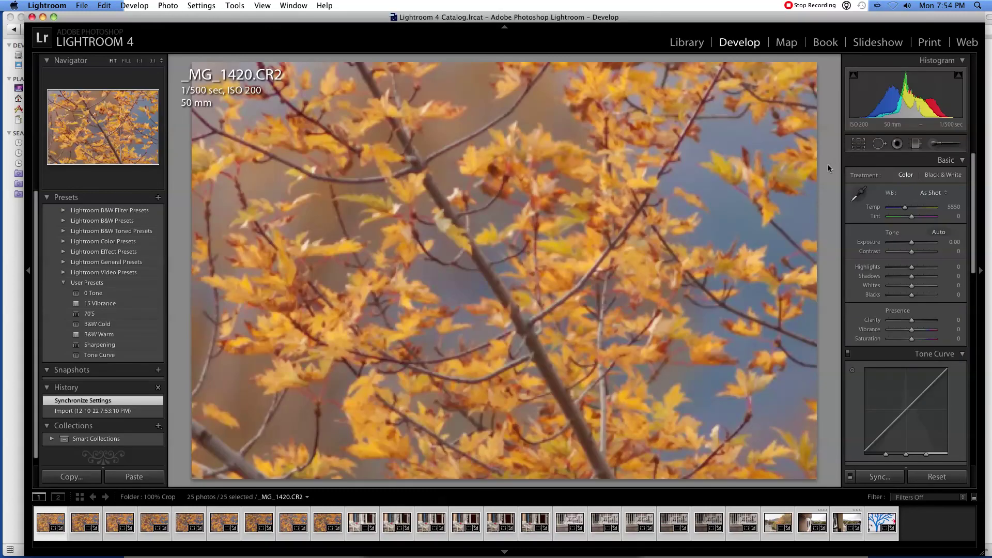
click(58, 515)
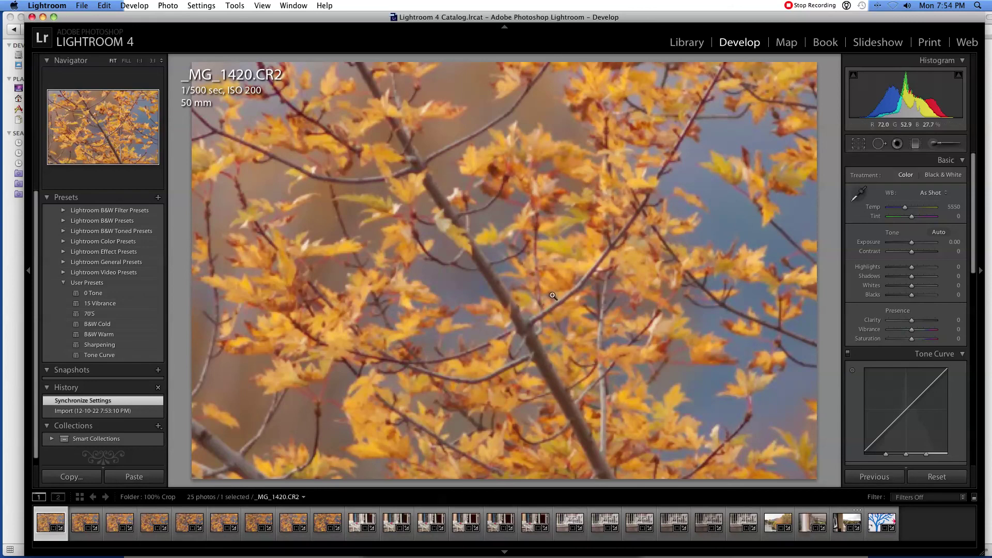
click(686, 43)
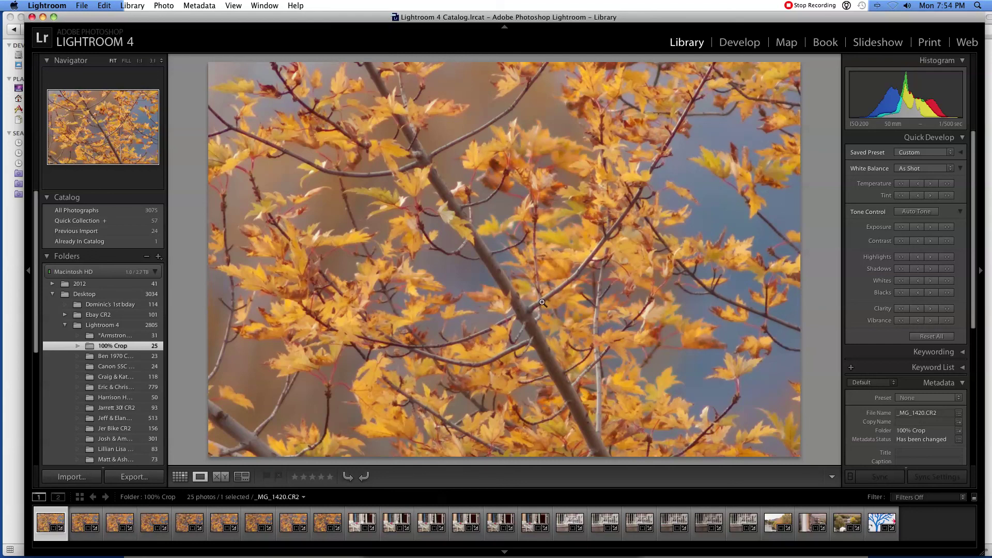
click(878, 523)
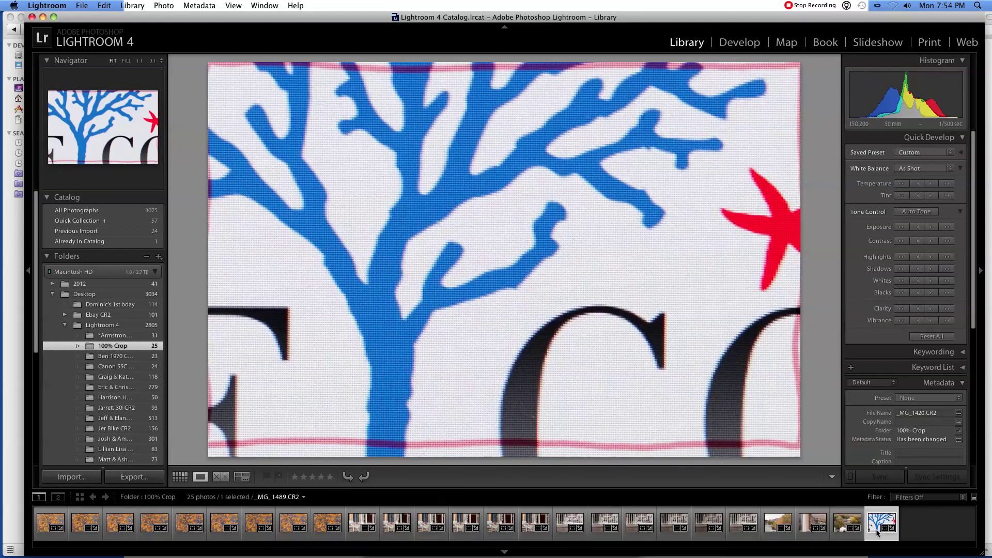